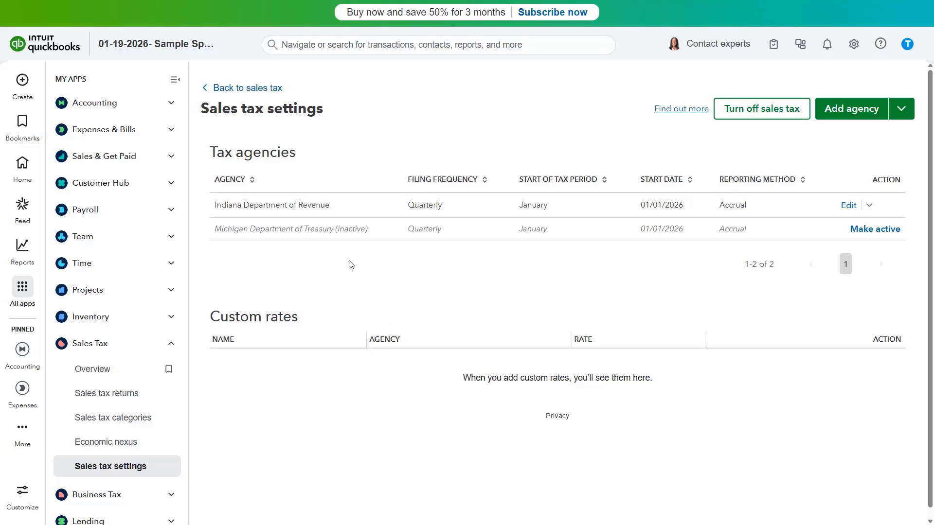
Step: Open the County Parks Department customer record for editing
{"action": "left_click", "coordinate": [144, 183]}
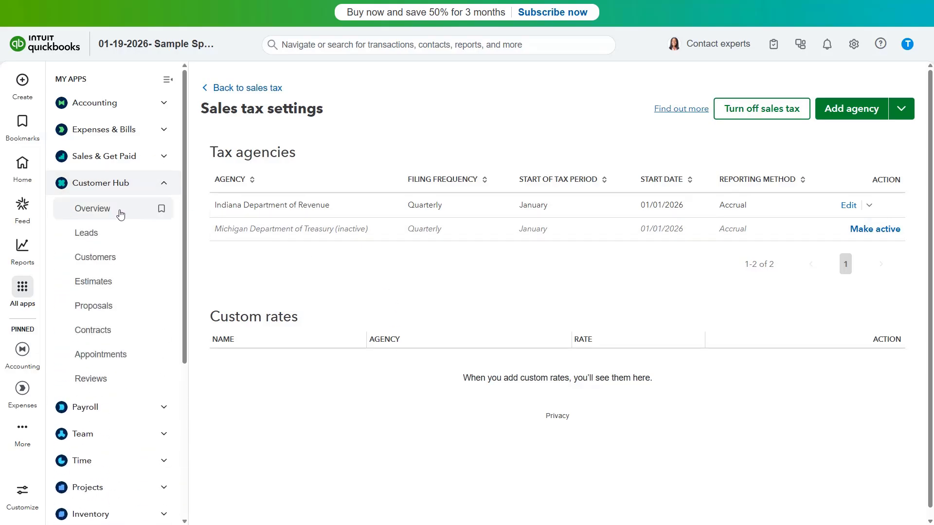
{"action": "left_click", "coordinate": [107, 268]}
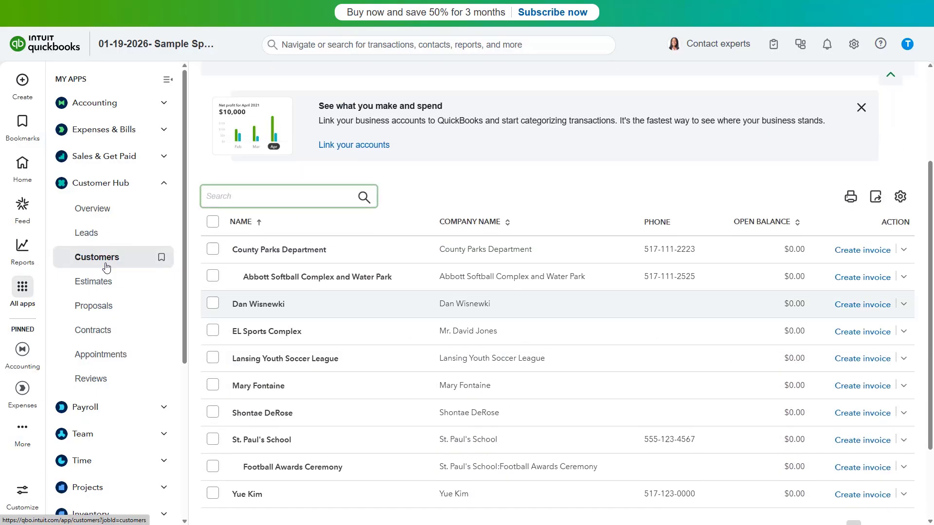
{"action": "left_click", "coordinate": [245, 240]}
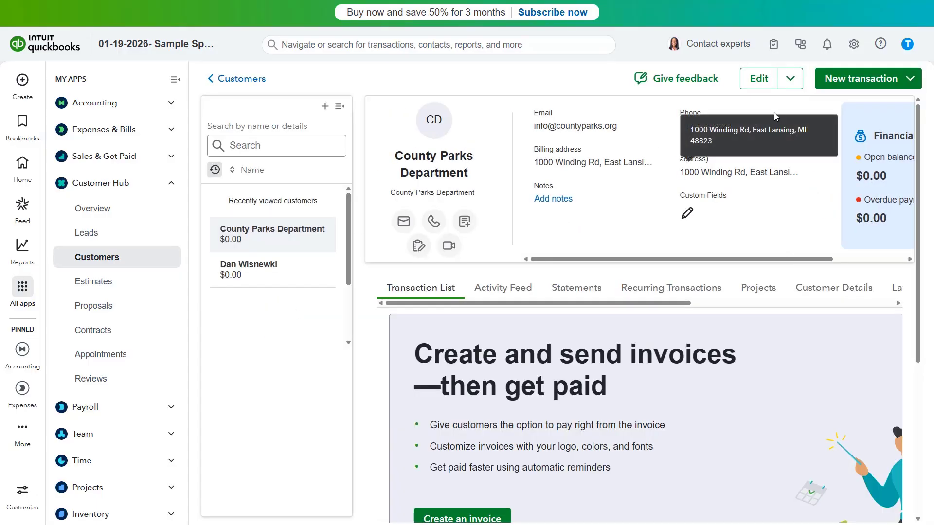
{"action": "left_click", "coordinate": [769, 86]}
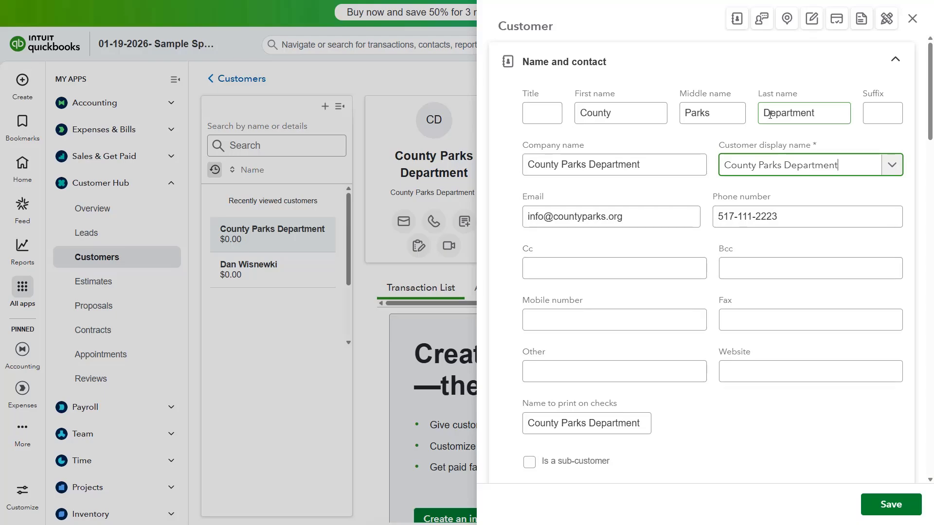
Step: Check the customer's billing address, and try a separate shipping address before restoring the Same as billing address setting
{"action": "scroll", "coordinate": [770, 115], "scroll_direction": "down", "scroll_amount": 5}
{"action": "scroll", "coordinate": [766, 121], "scroll_direction": "down", "scroll_amount": 6}
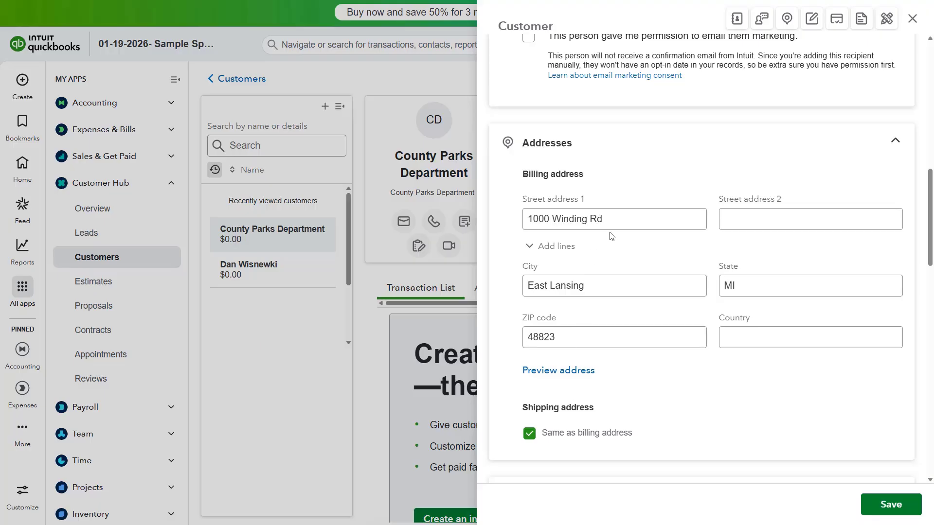
{"action": "left_click", "coordinate": [620, 225]}
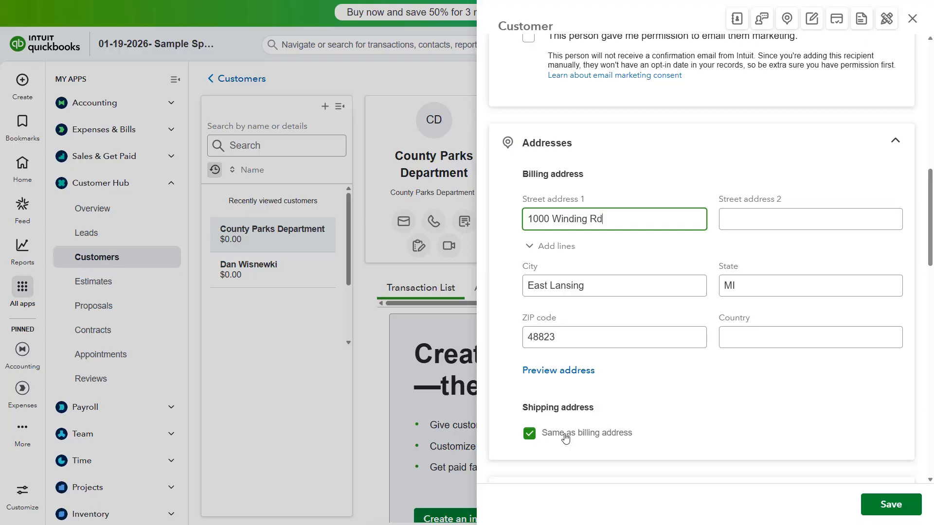
{"action": "left_click", "coordinate": [533, 435]}
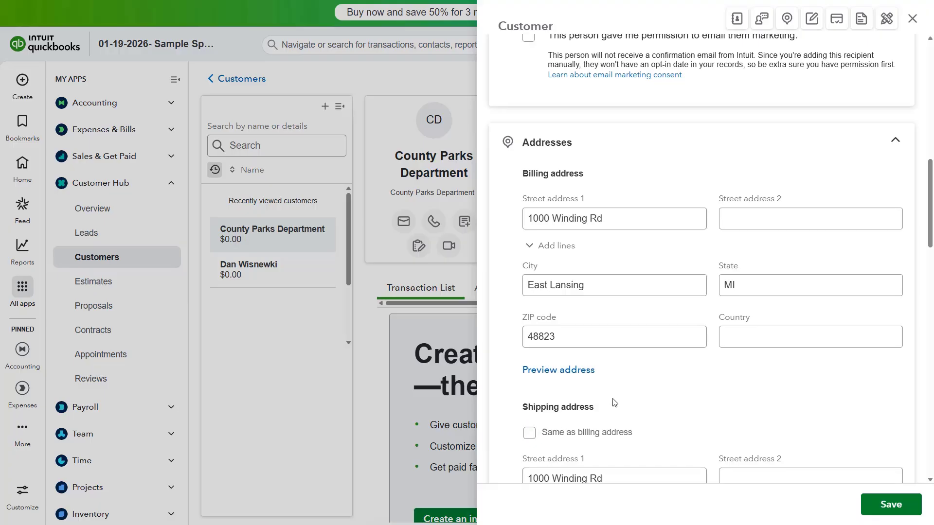
{"action": "scroll", "coordinate": [613, 403], "scroll_direction": "down", "scroll_amount": 4}
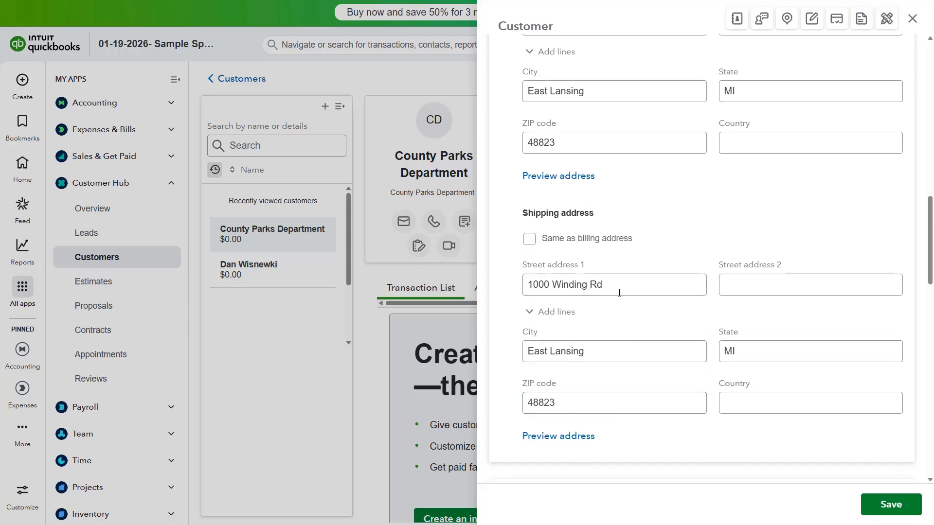
{"action": "left_click", "coordinate": [529, 240]}
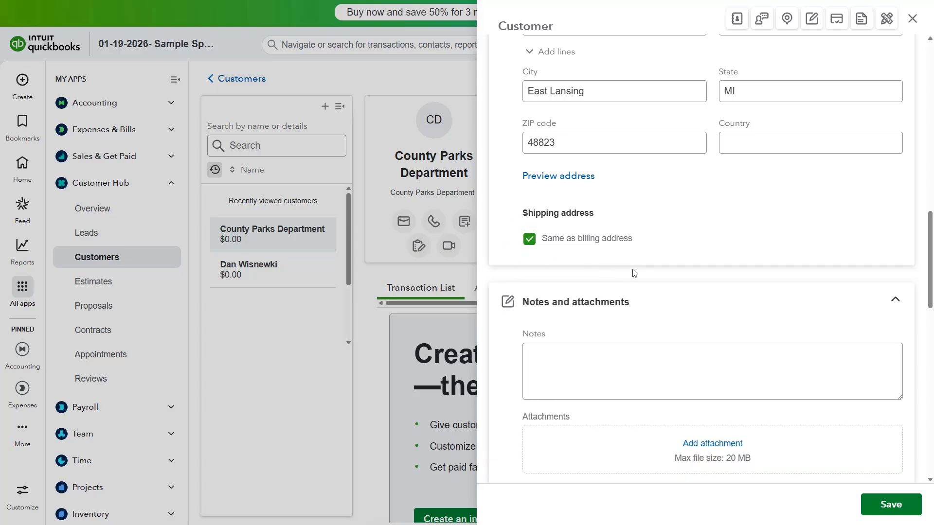
Step: Mark the customer as tax exempt with reason Local government, enter the exemption ID number in the details, and save the record
{"action": "scroll", "coordinate": [634, 274], "scroll_direction": "down", "scroll_amount": 10}
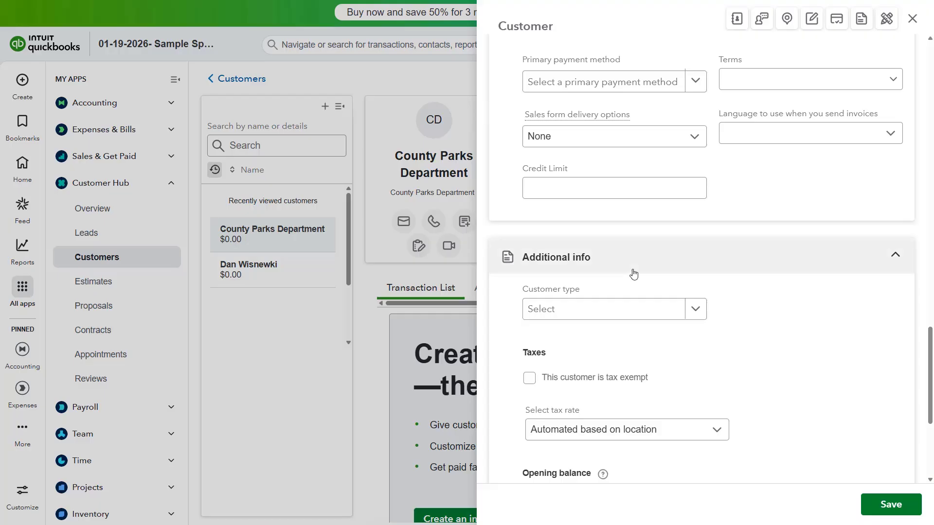
{"action": "scroll", "coordinate": [632, 272], "scroll_direction": "down", "scroll_amount": 2}
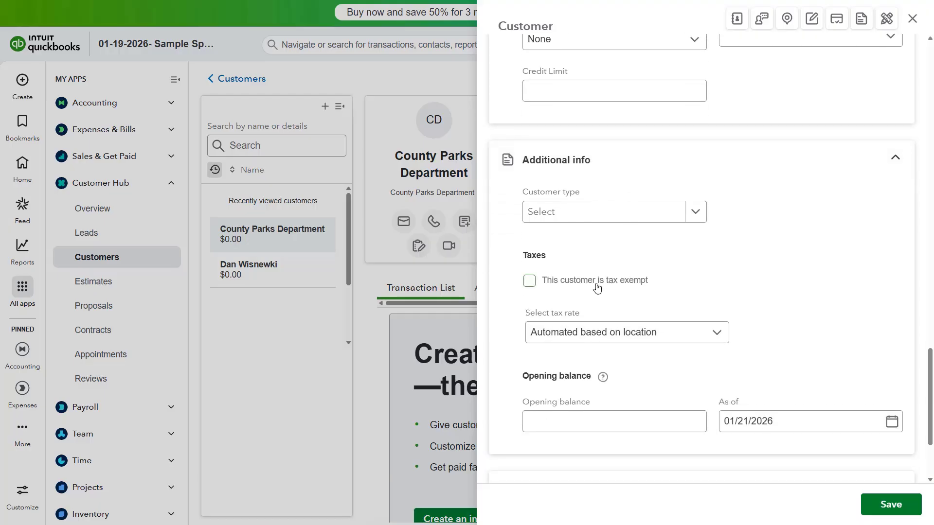
{"action": "left_click", "coordinate": [529, 284]}
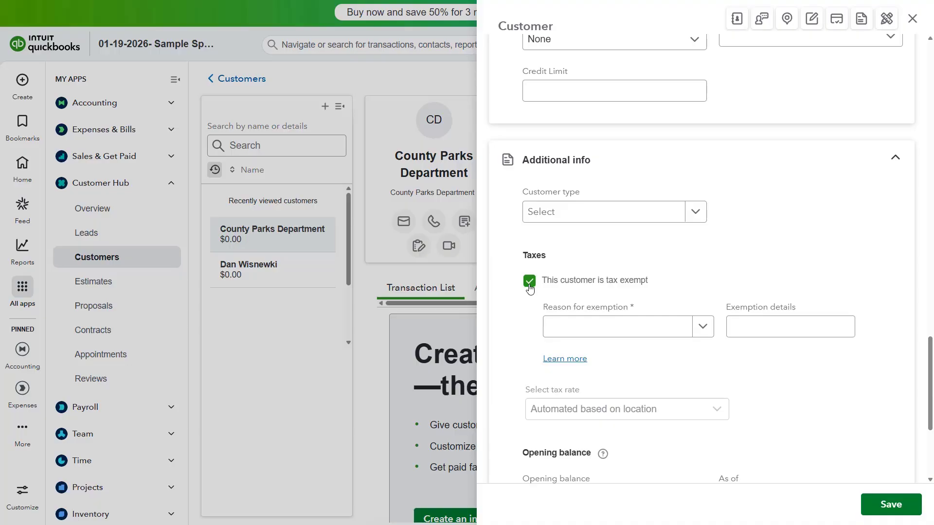
{"action": "left_click", "coordinate": [687, 333]}
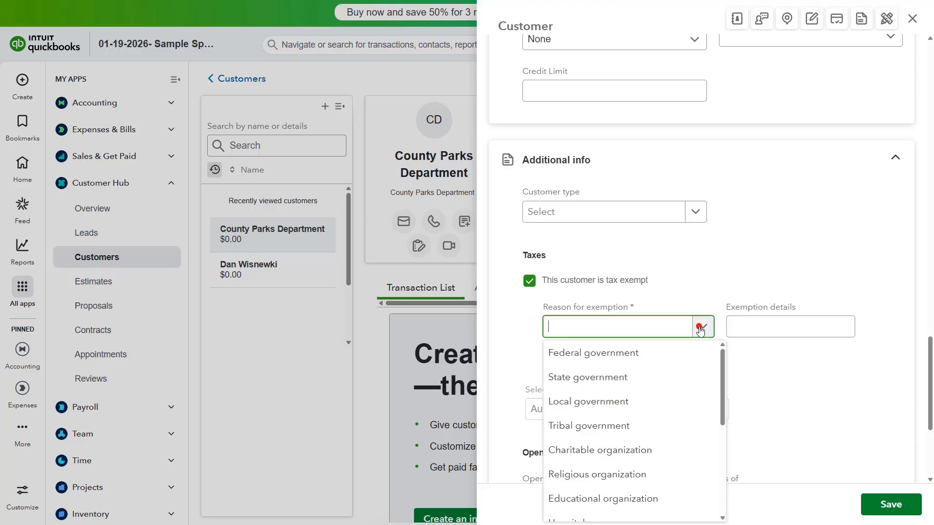
{"action": "left_click", "coordinate": [658, 400]}
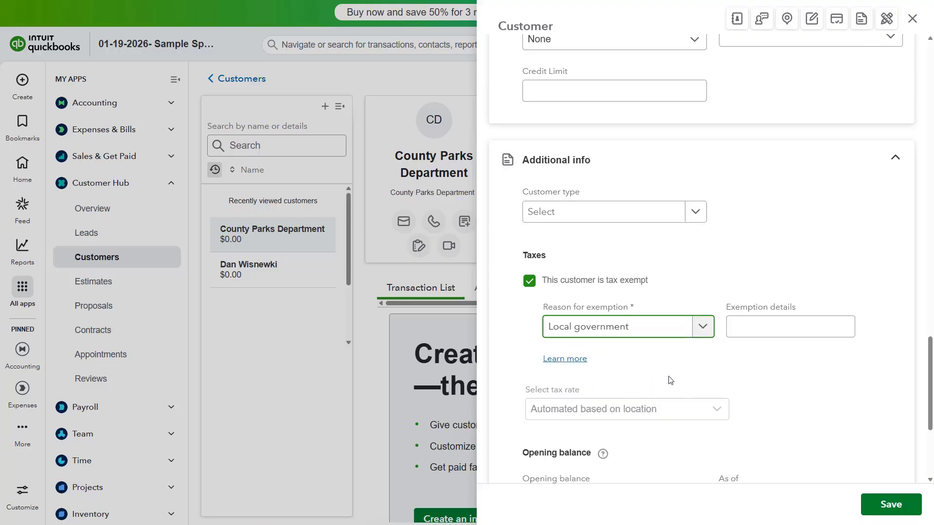
{"action": "left_click", "coordinate": [746, 328]}
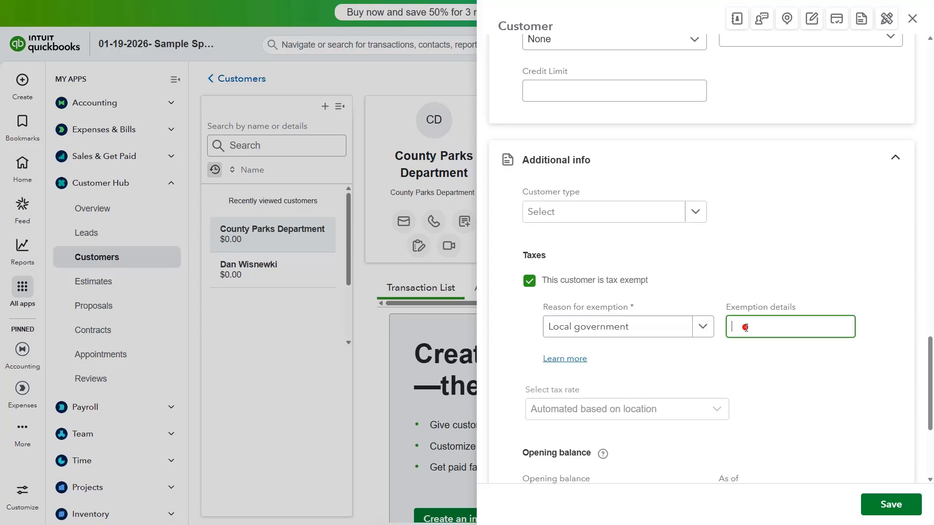
{"action": "type", "text": "38-1234567"}
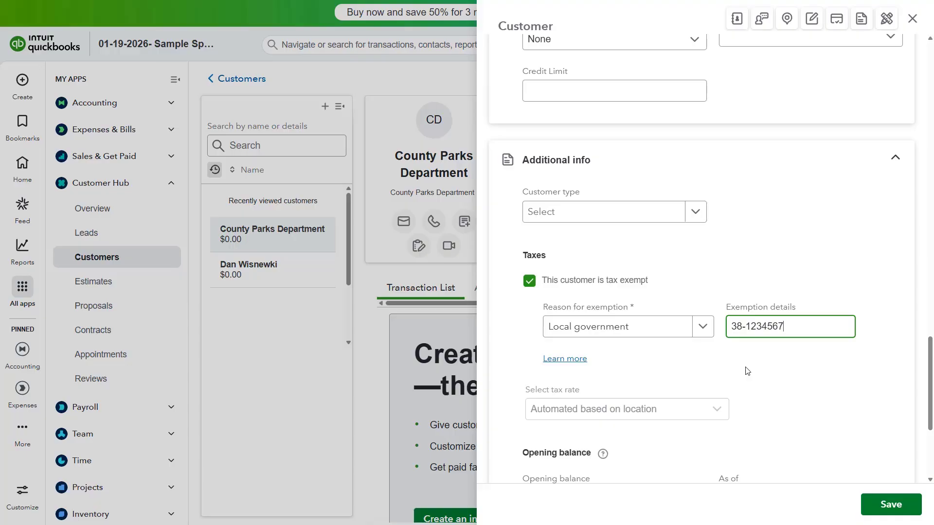
{"action": "left_click", "coordinate": [702, 411]}
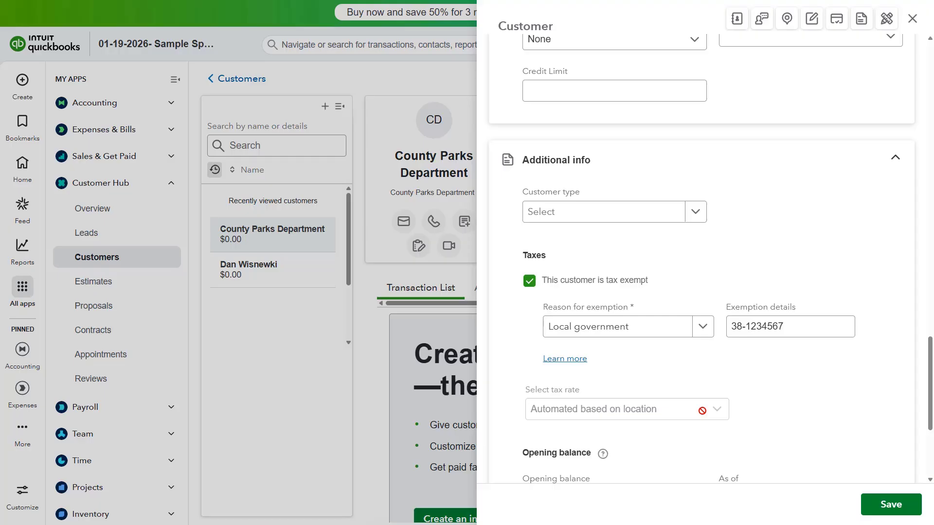
{"action": "left_click", "coordinate": [876, 508]}
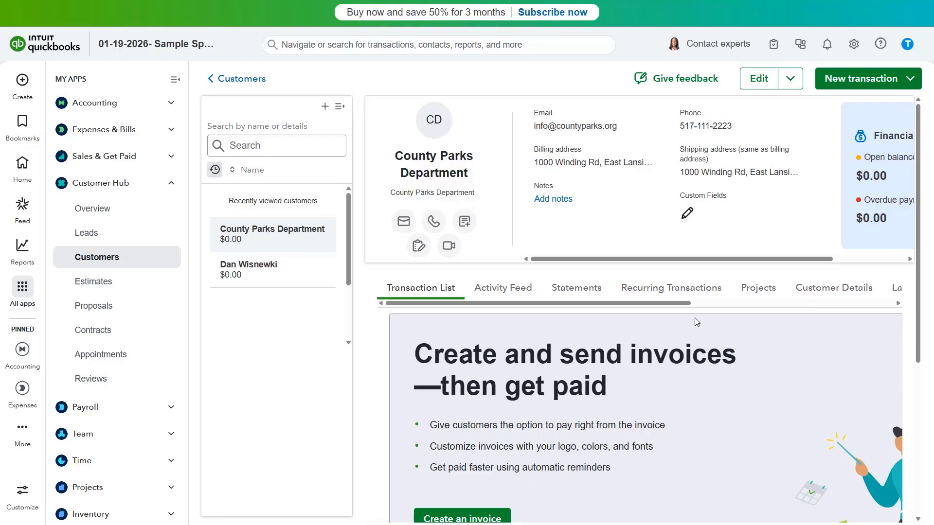
Step: Open the Football Cap item from the Products and services list for editing, at its sales details
{"action": "left_click", "coordinate": [855, 45]}
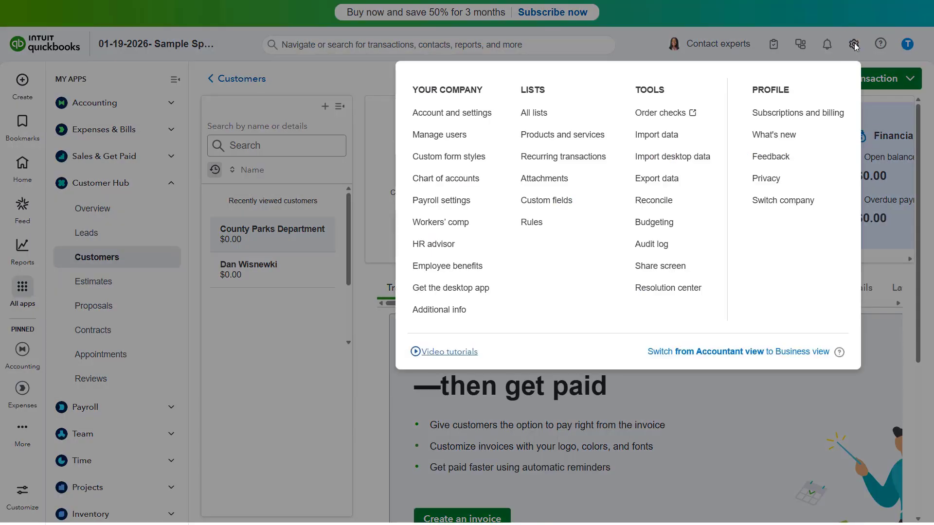
{"action": "left_click", "coordinate": [587, 139]}
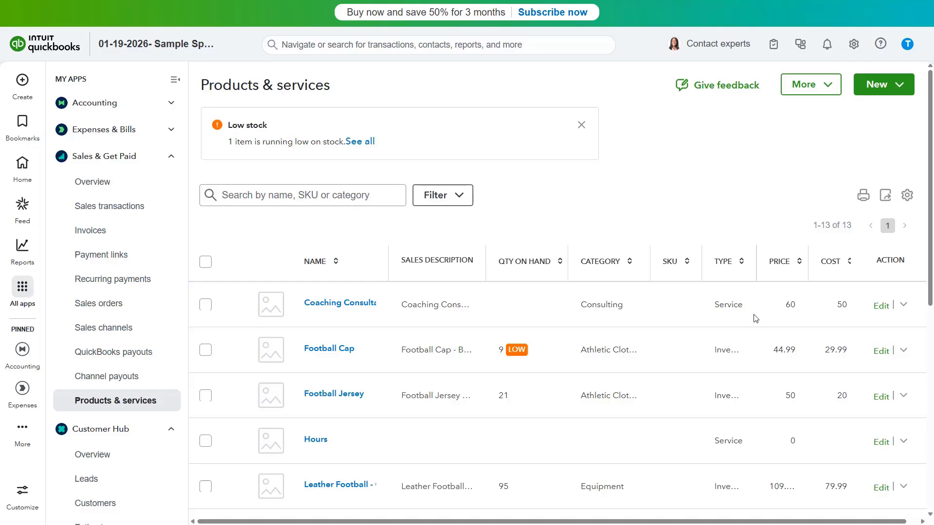
{"action": "left_click", "coordinate": [881, 351]}
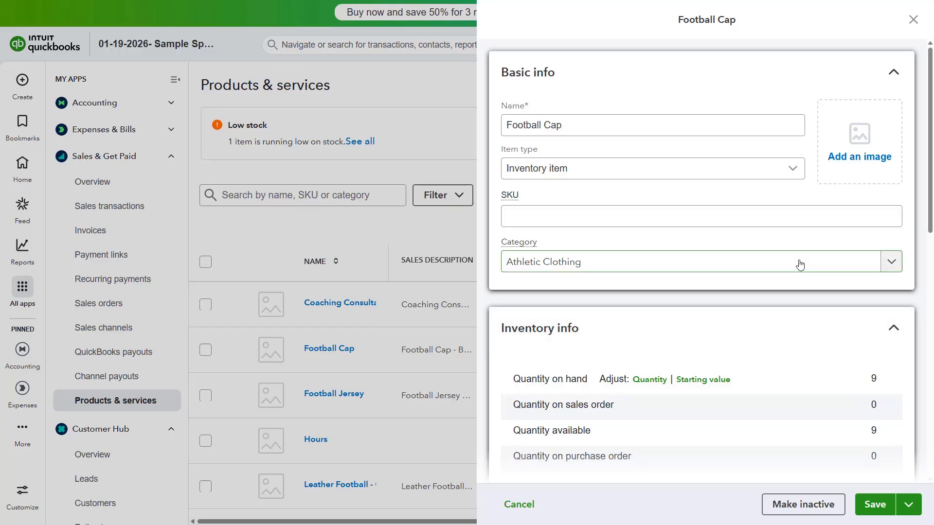
{"action": "scroll", "coordinate": [799, 261], "scroll_direction": "down", "scroll_amount": 8}
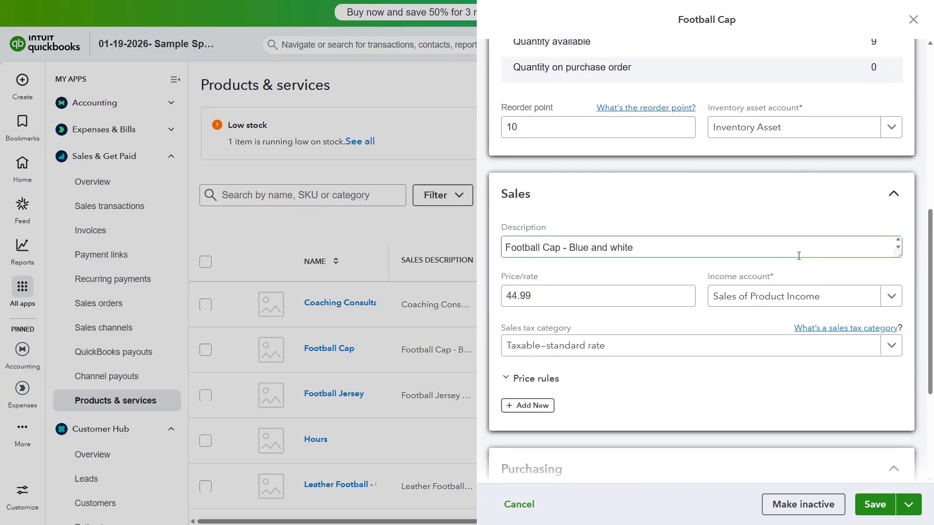
Step: Try the General clothing sales tax category for the Football Cap, cancel the selection, and save the item
{"action": "left_click", "coordinate": [891, 350]}
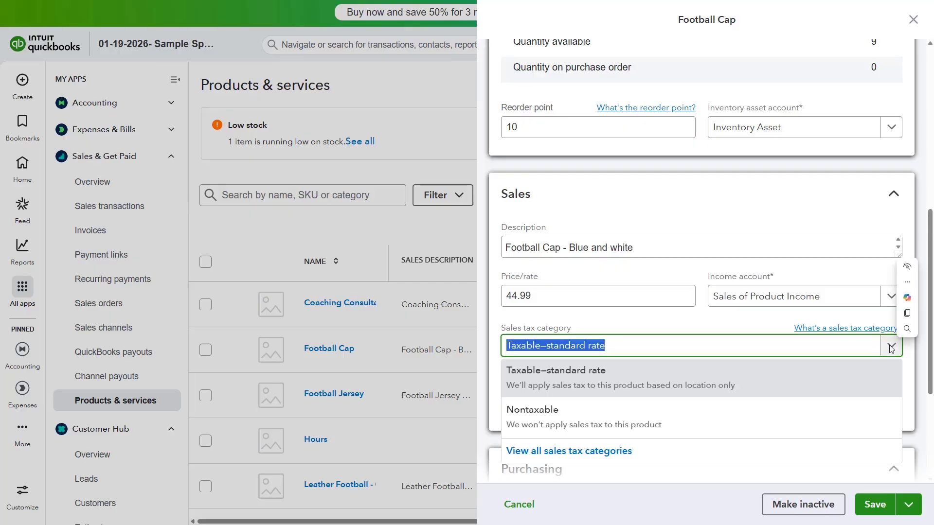
{"action": "left_click", "coordinate": [592, 456]}
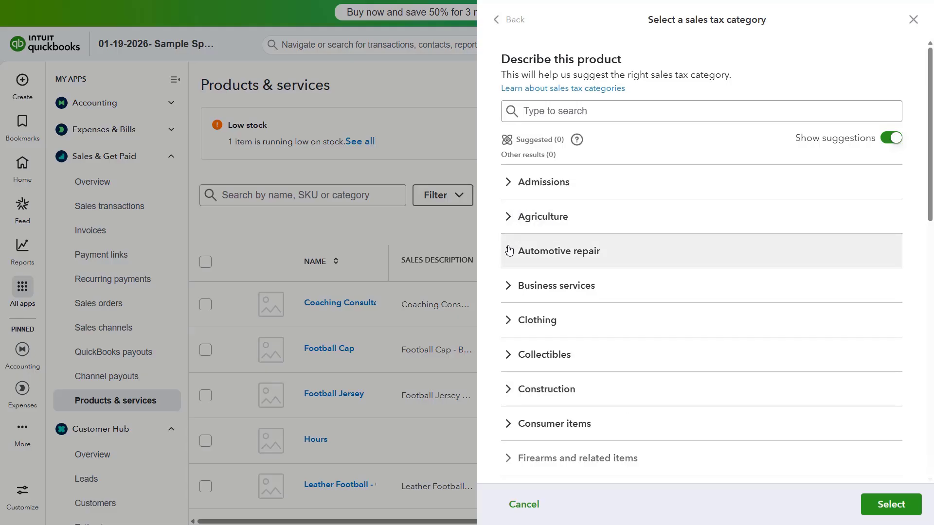
{"action": "left_click", "coordinate": [508, 321]}
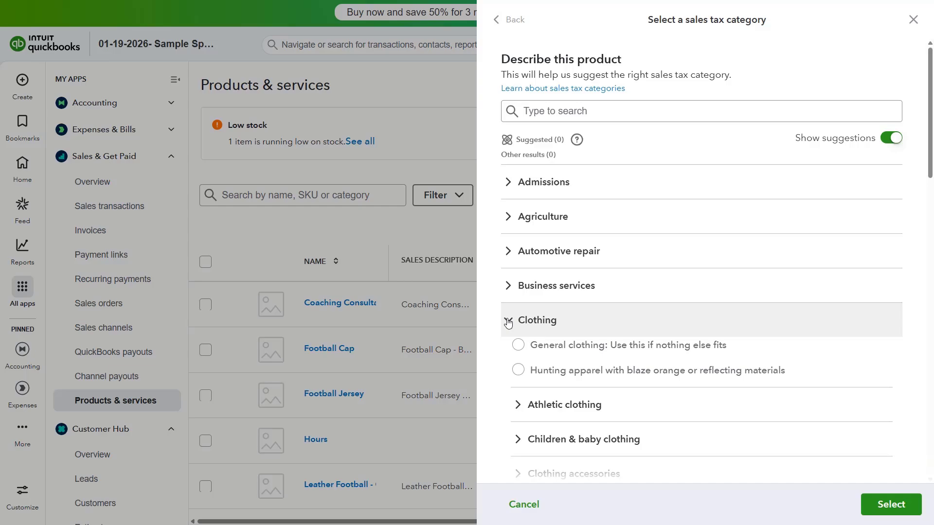
{"action": "left_click", "coordinate": [518, 349]}
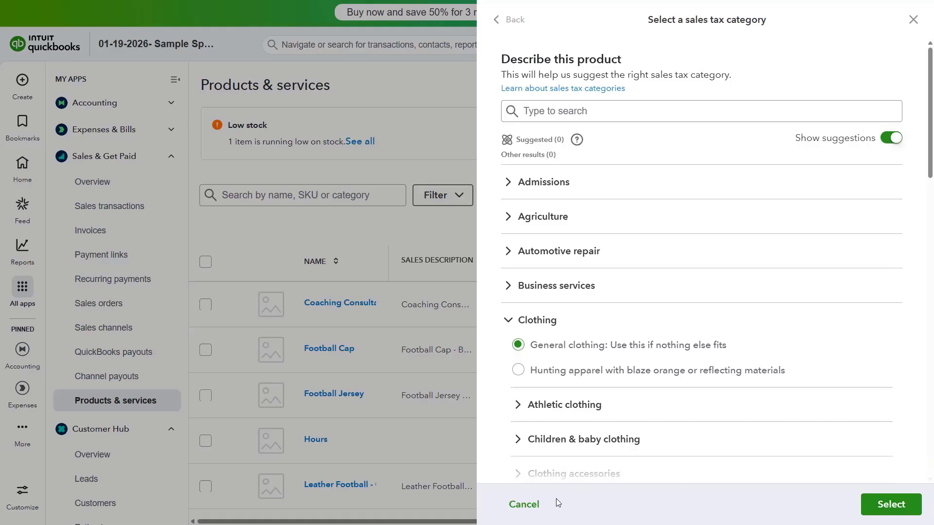
{"action": "left_click", "coordinate": [537, 503]}
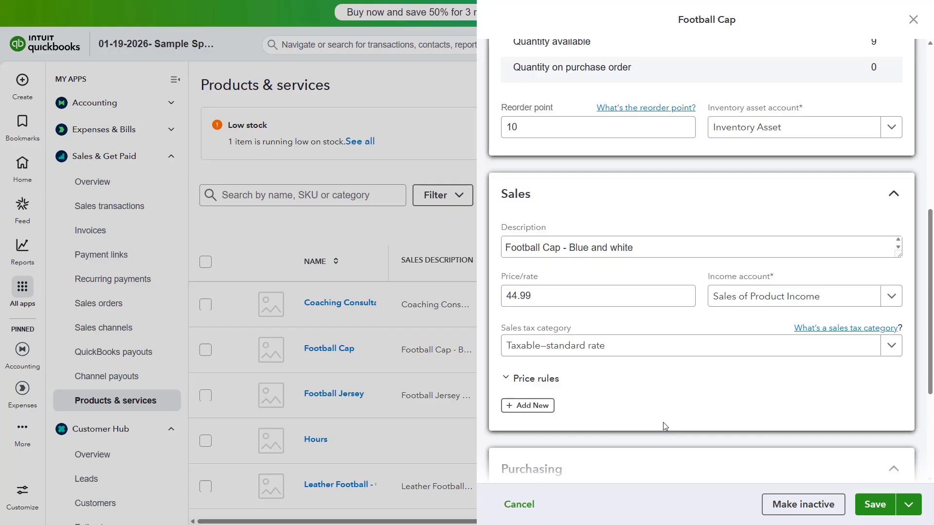
{"action": "left_click", "coordinate": [877, 506]}
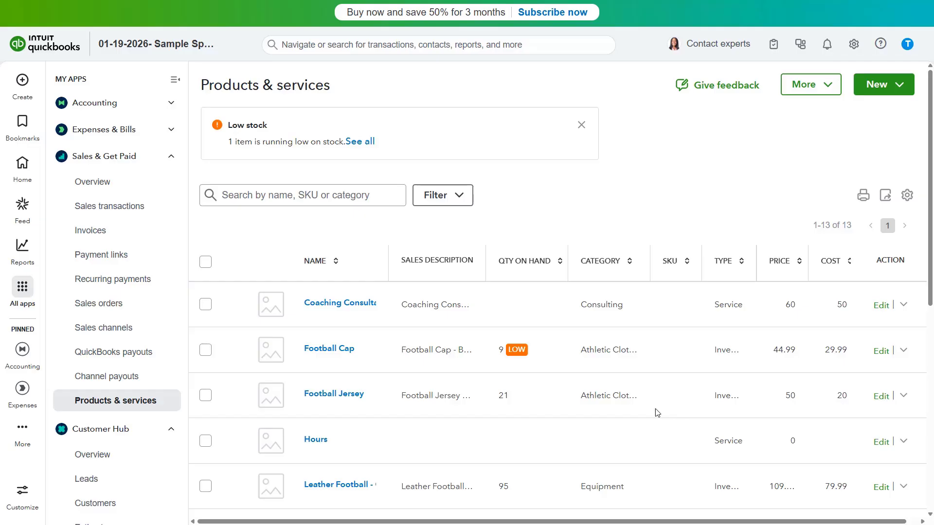
Step: Go to the Sales tax categories page and look through the categorized and uncategorized product lists
{"action": "scroll", "coordinate": [161, 389], "scroll_direction": "down", "scroll_amount": 3}
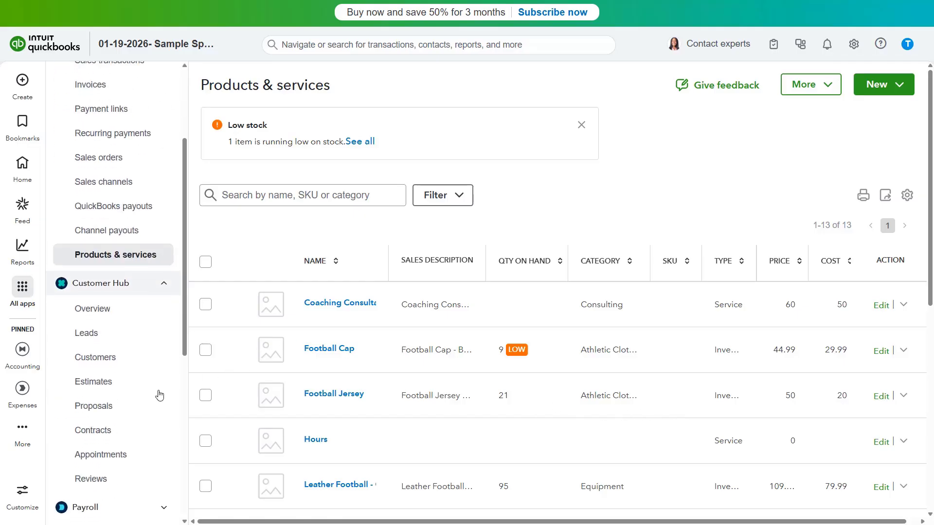
{"action": "scroll", "coordinate": [159, 395], "scroll_direction": "down", "scroll_amount": 6}
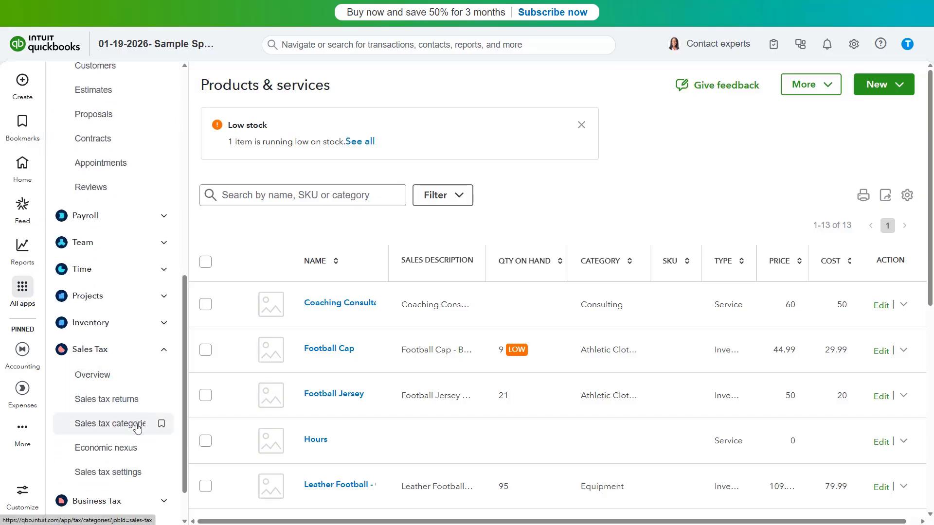
{"action": "left_click", "coordinate": [138, 427]}
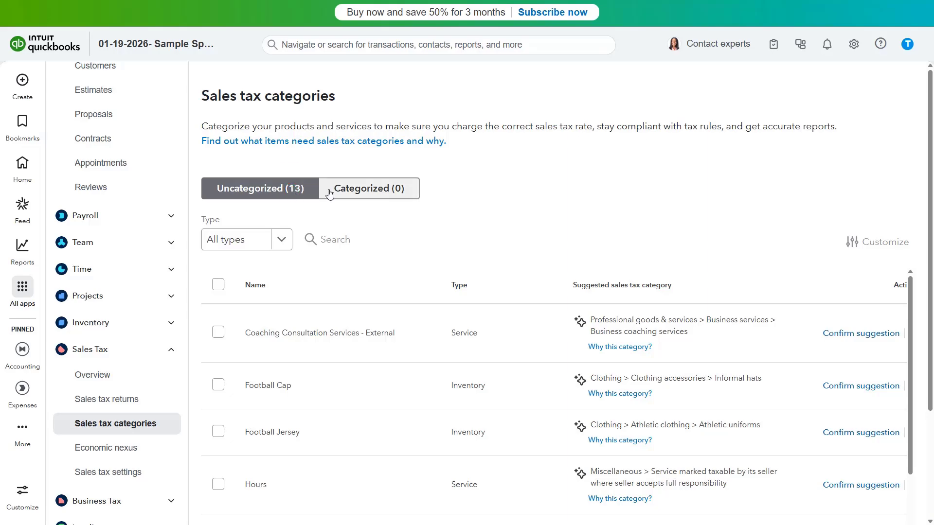
{"action": "left_click", "coordinate": [347, 194]}
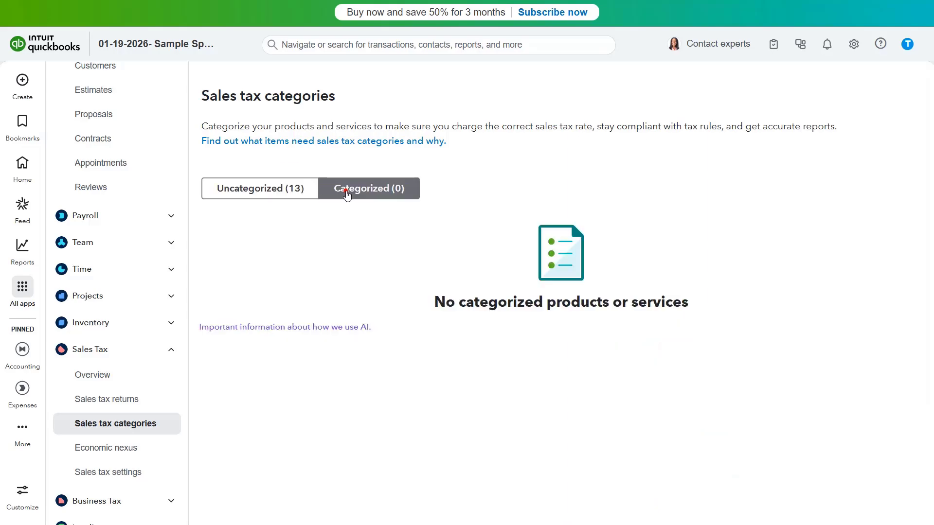
{"action": "left_click", "coordinate": [287, 196]}
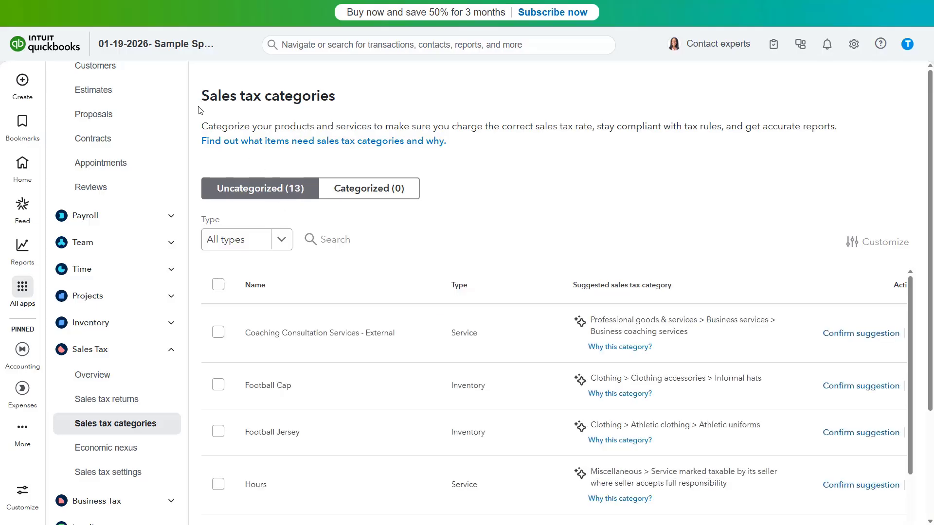
Step: Collapse the side navigation and confirm the suggested sales tax category for Coaching Consultation Services - External
{"action": "scroll", "coordinate": [163, 216], "scroll_direction": "up", "scroll_amount": 5}
{"action": "scroll", "coordinate": [162, 210], "scroll_direction": "up", "scroll_amount": 3}
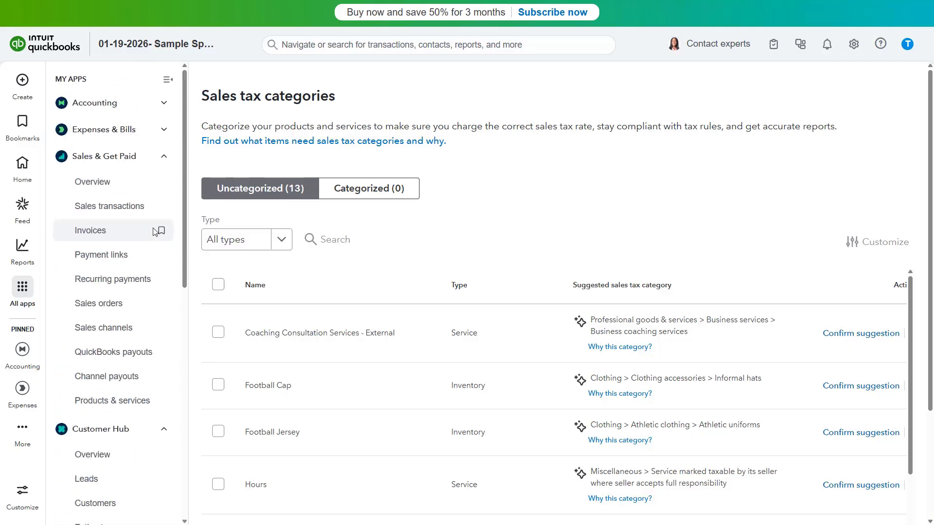
{"action": "left_click", "coordinate": [165, 80]}
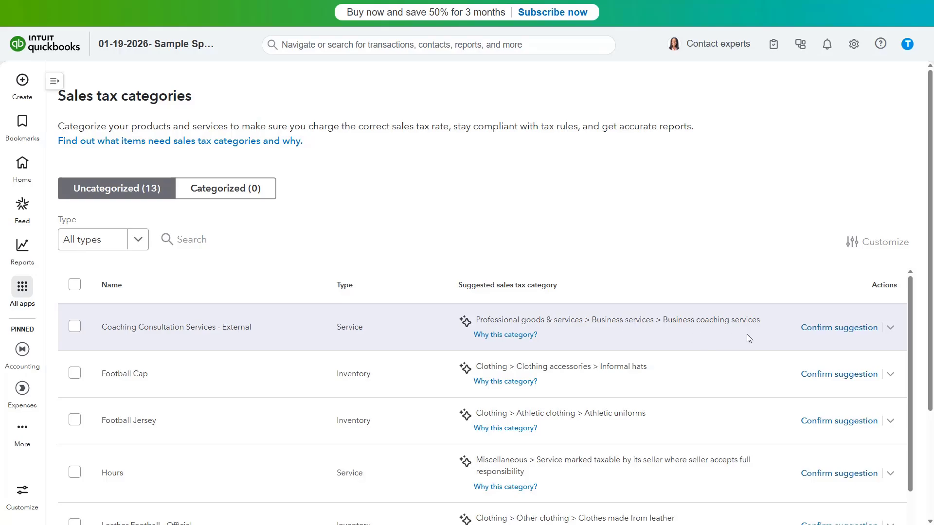
{"action": "left_click", "coordinate": [816, 328]}
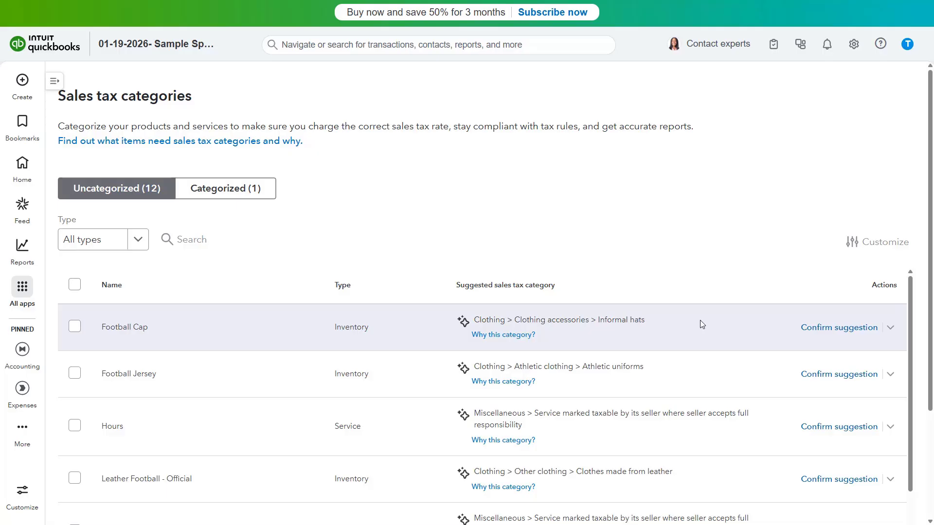
Step: View the alternative sales tax categories for the Football Cap without choosing one, and review the list of categorized items
{"action": "left_click", "coordinate": [889, 327]}
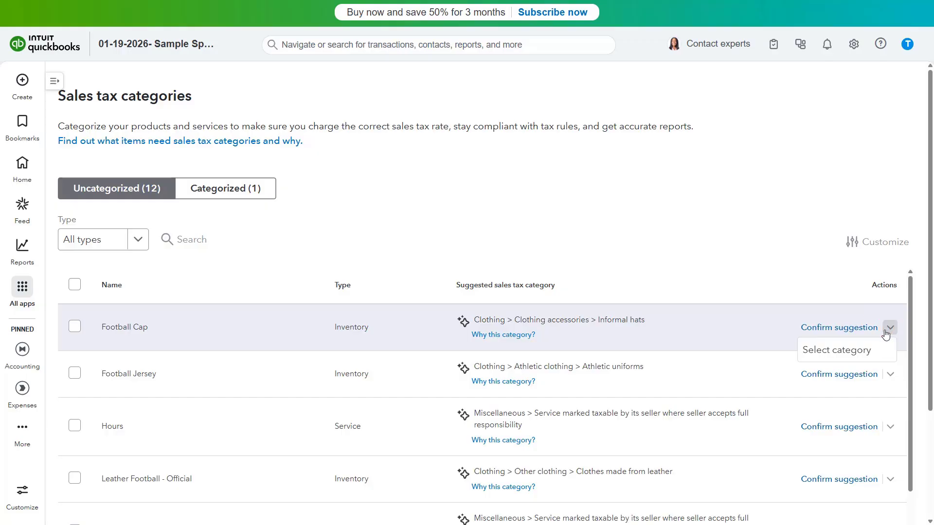
{"action": "left_click", "coordinate": [864, 350]}
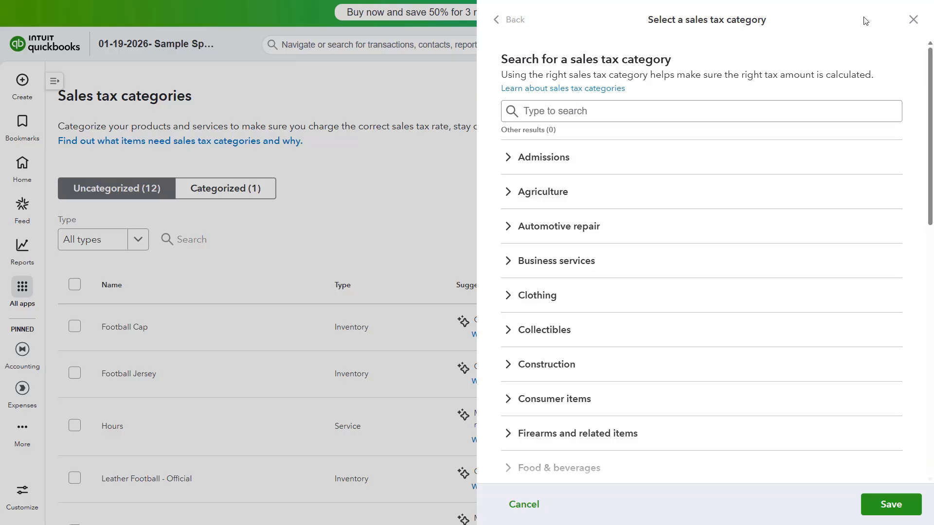
{"action": "left_click", "coordinate": [921, 21]}
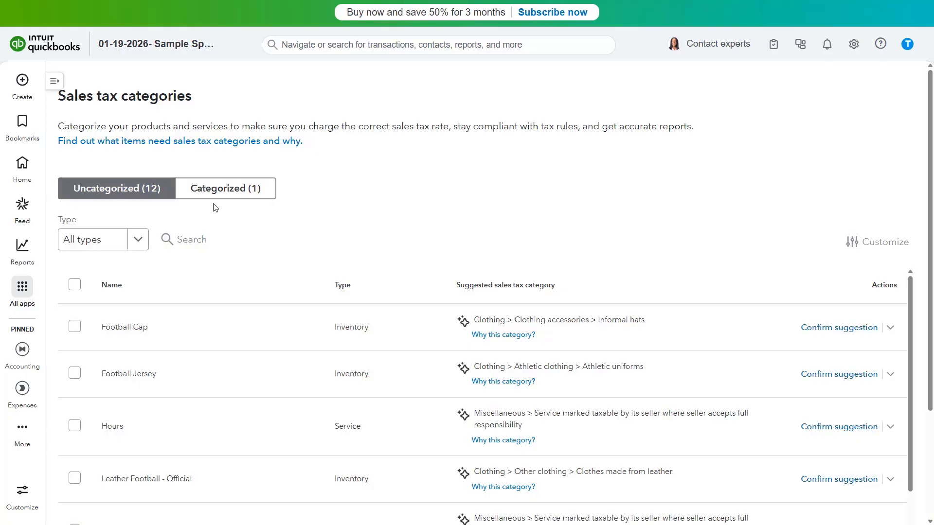
{"action": "left_click", "coordinate": [231, 193]}
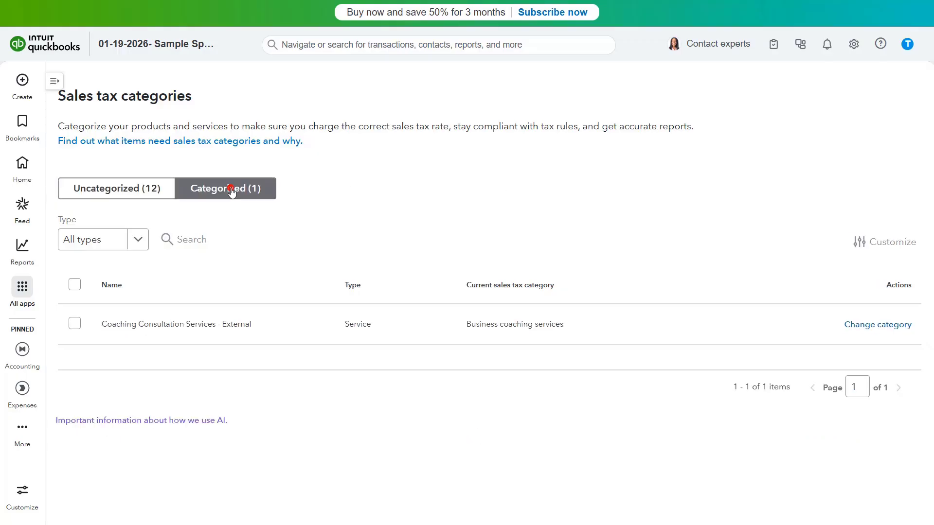